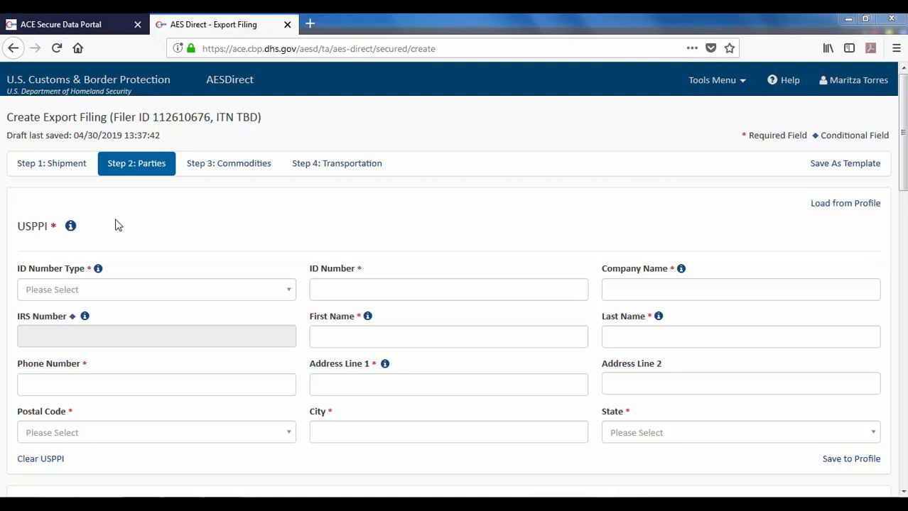
# - Set the USPPI ID Number Type to E - EIN and enter the company's EIN
pyautogui.moveTo(72, 228)
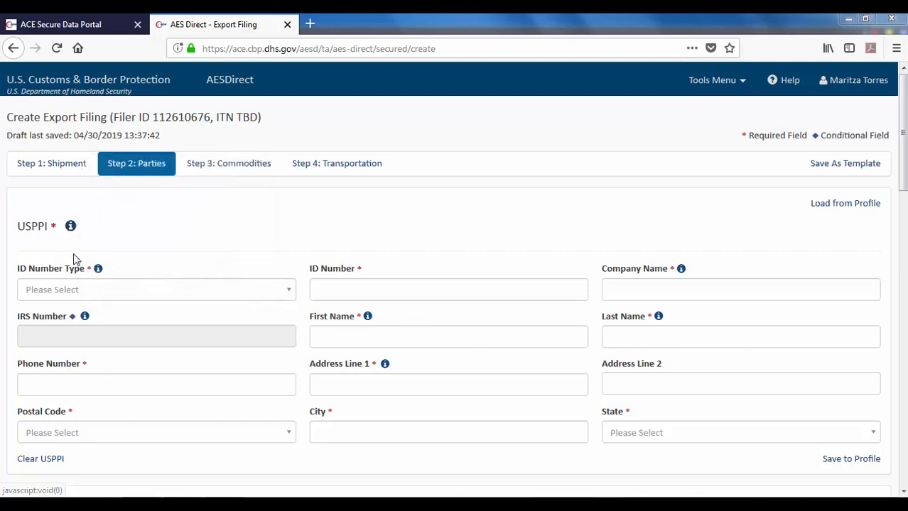
pyautogui.click(253, 297)
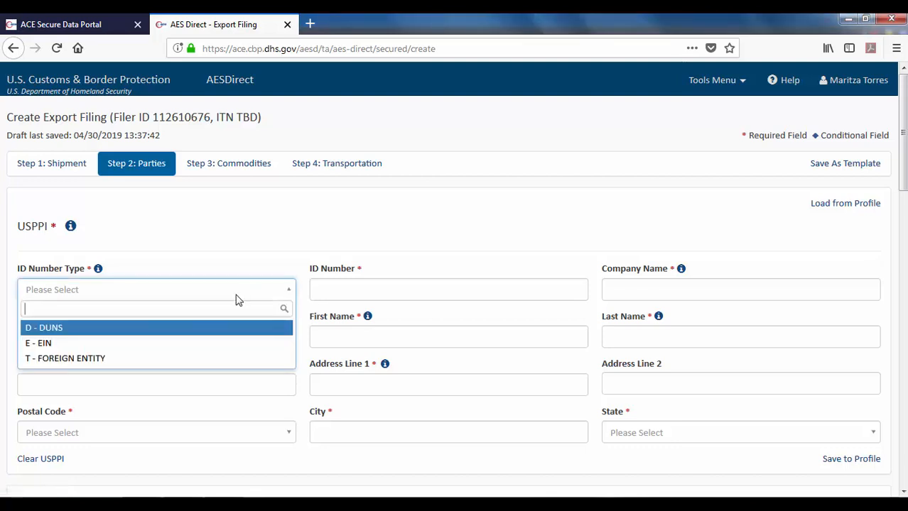
pyautogui.click(82, 344)
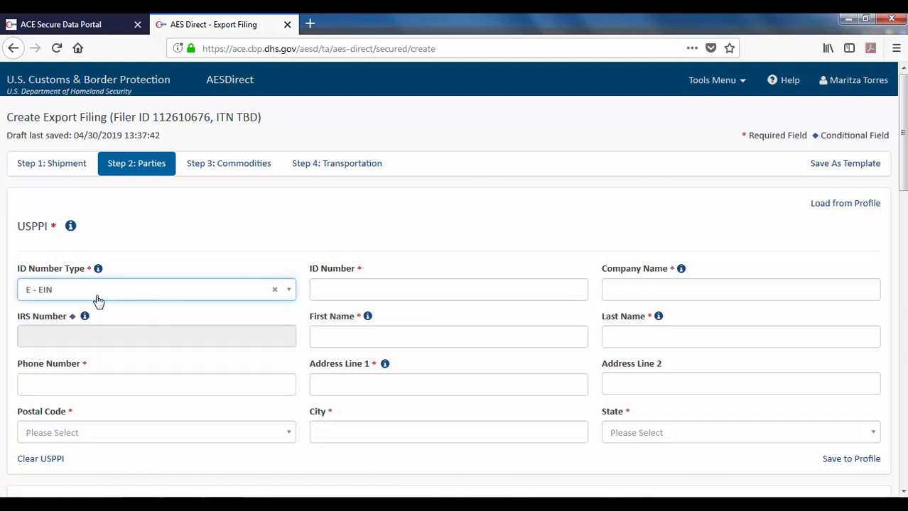
pyautogui.click(344, 290)
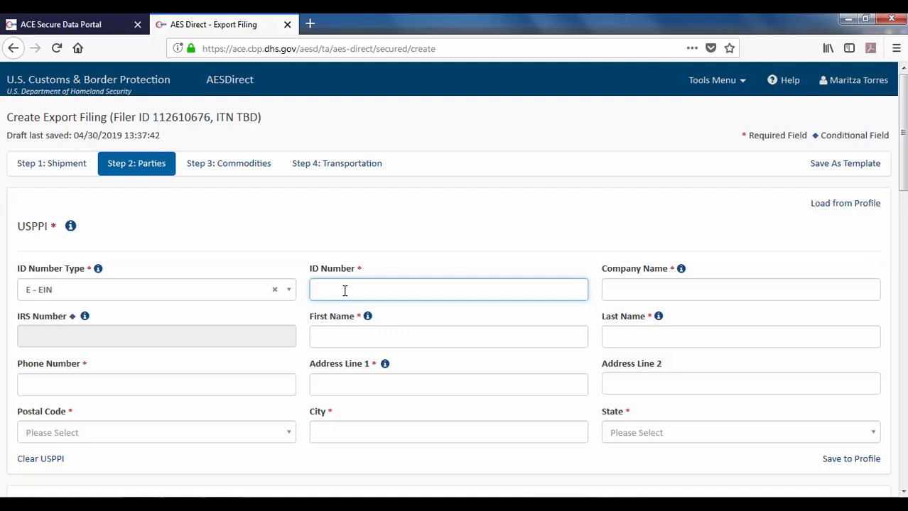
# - Enter HARVEYS CAR WORLD as the USPPI company name
pyautogui.click(657, 287)
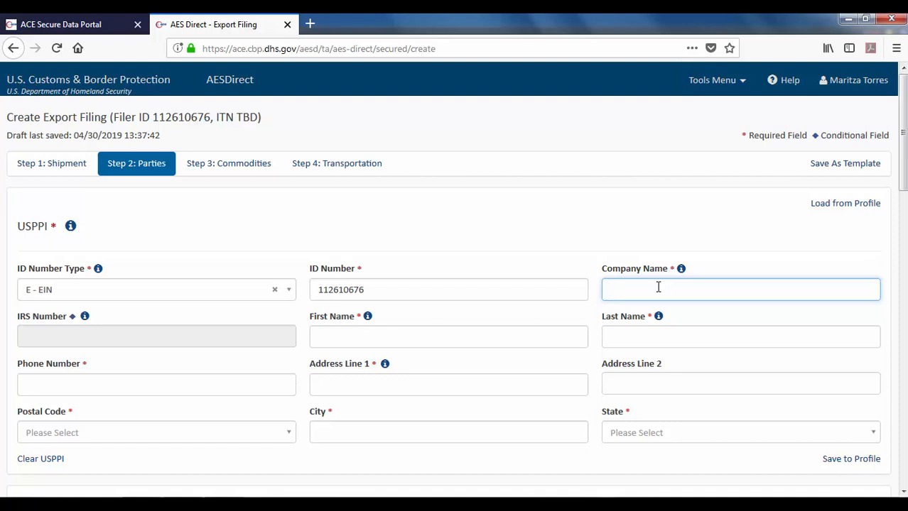
pyautogui.write('HARVE')
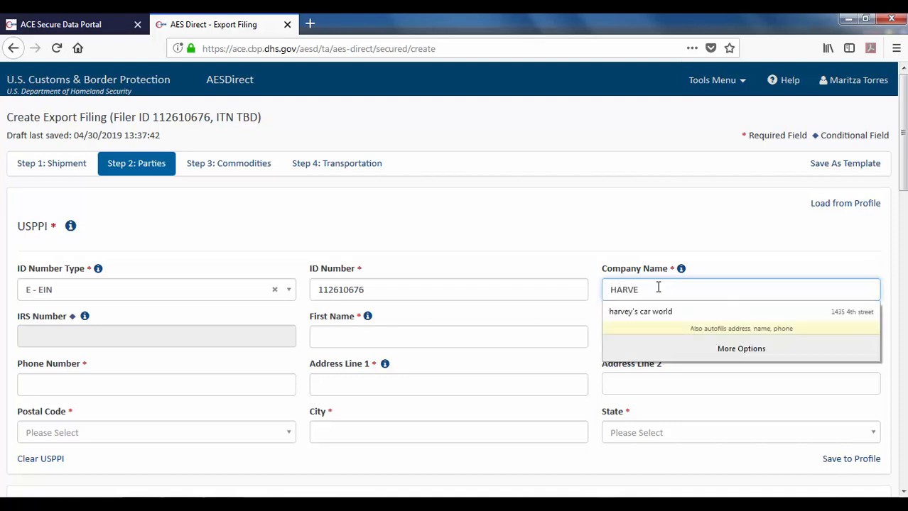
pyautogui.write('YS C')
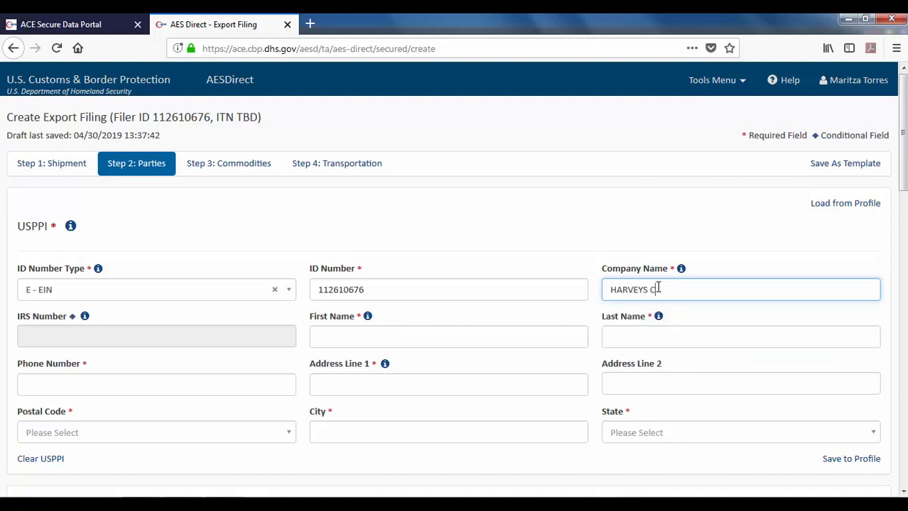
pyautogui.write('AR WORLD')
pyautogui.click(364, 338)
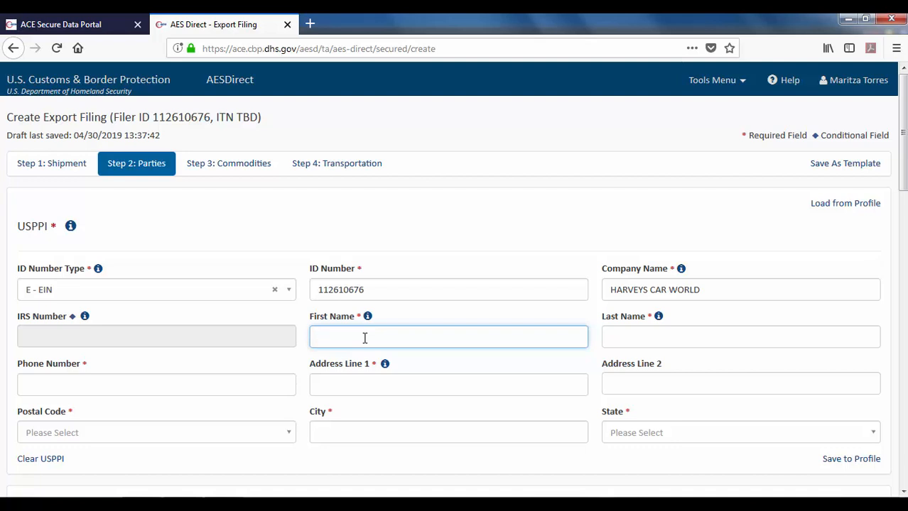
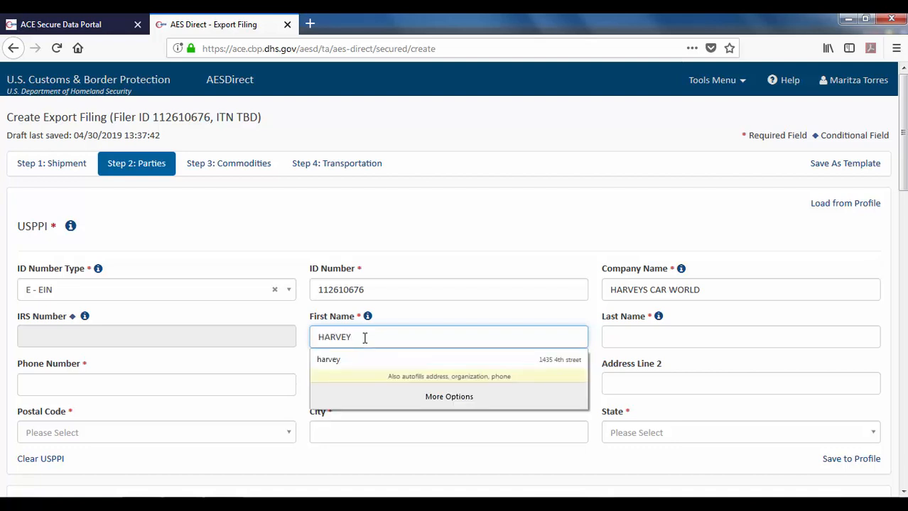
# - Enter the USPPI contact's first name, last name and phone number
pyautogui.click(696, 339)
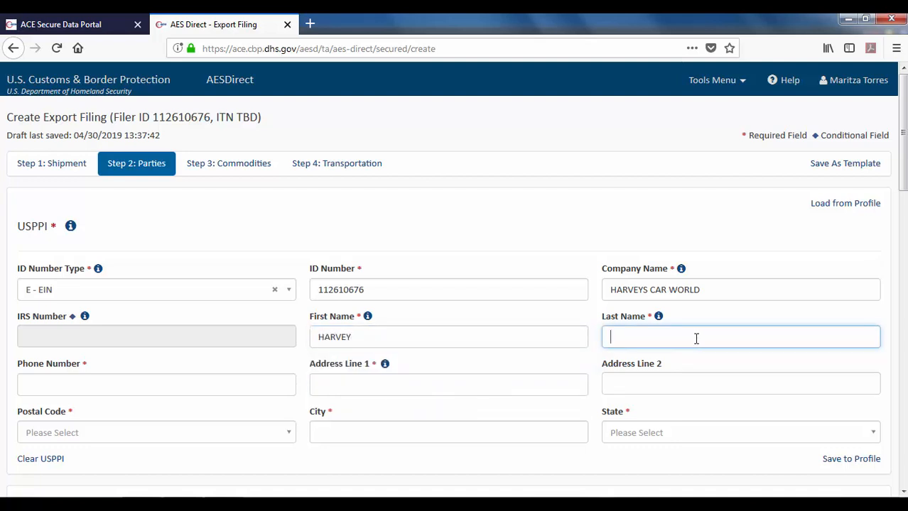
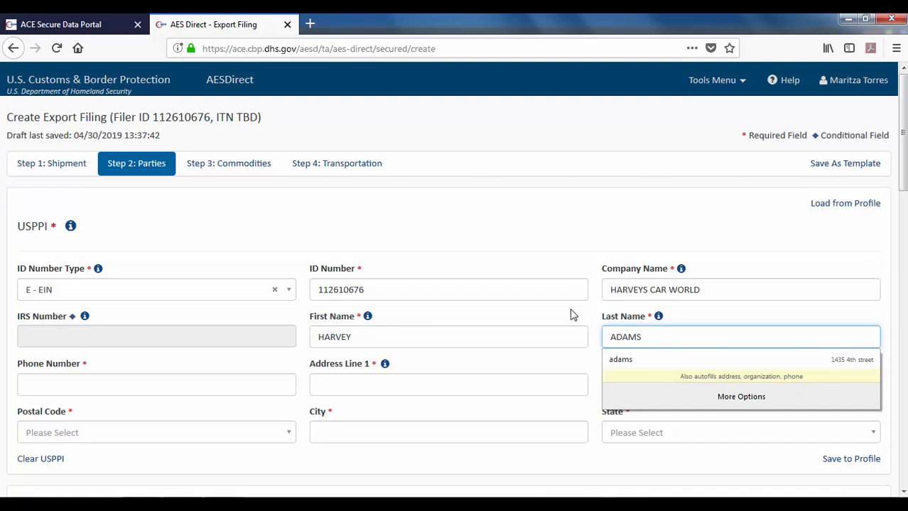
pyautogui.click(575, 316)
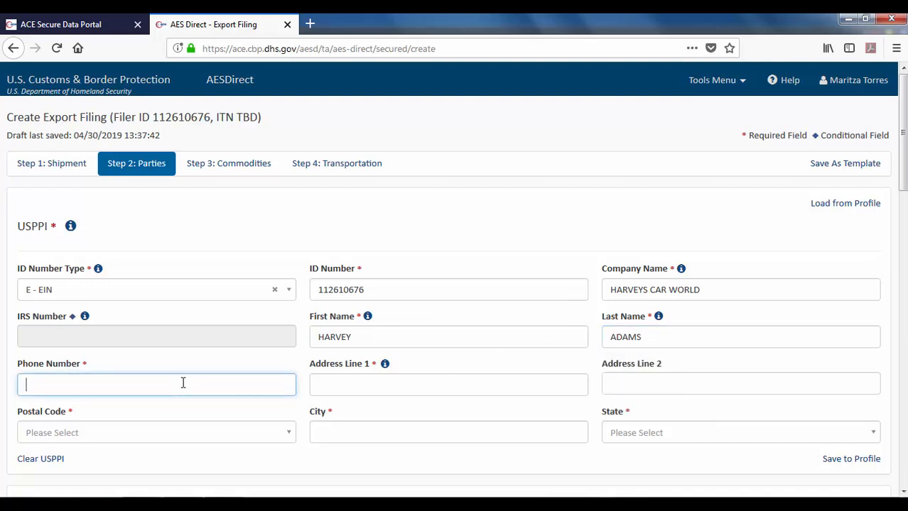
pyautogui.write('202-555-1234')
# - Enter the contact's street address and postal code, selecting the Bronx, NY match
pyautogui.click(374, 388)
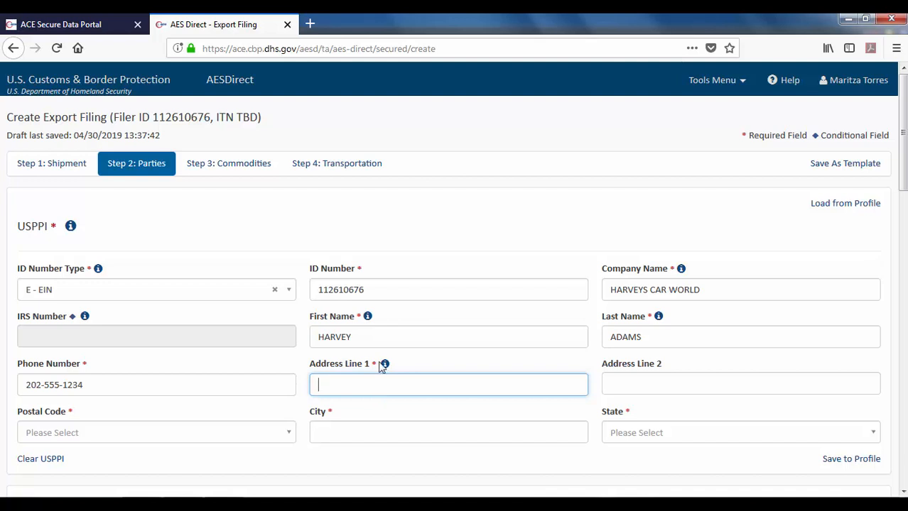
pyautogui.moveTo(385, 367)
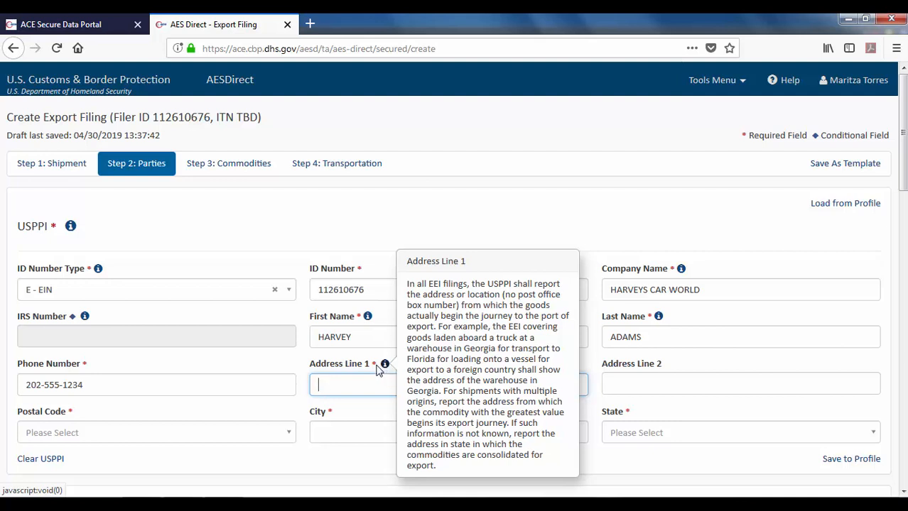
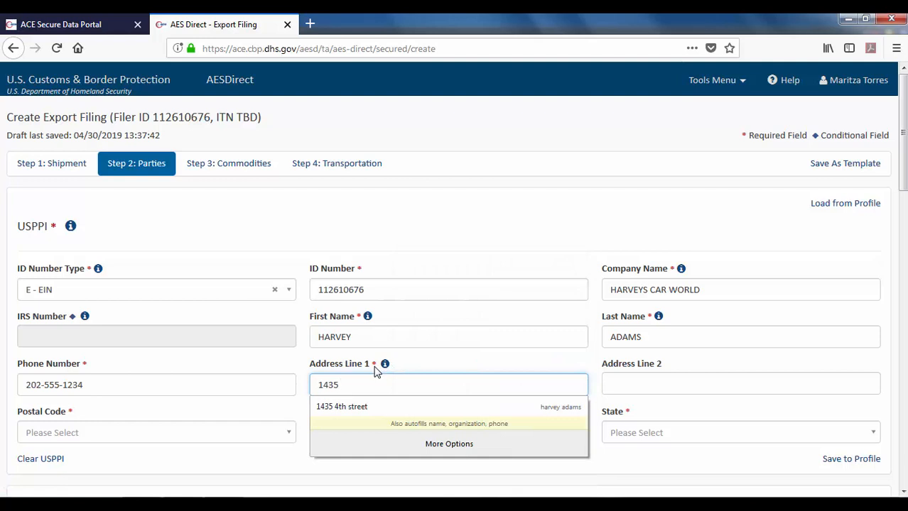
pyautogui.click(197, 440)
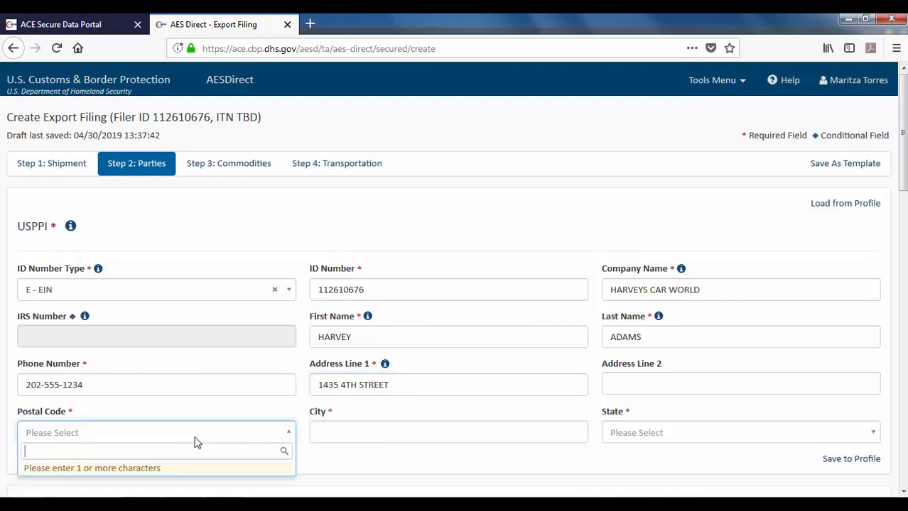
pyautogui.write('104')
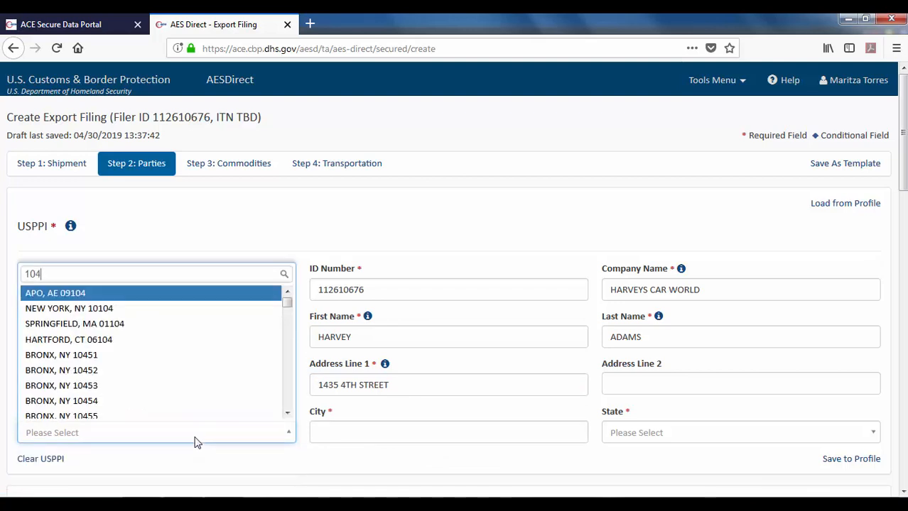
pyautogui.write('57')
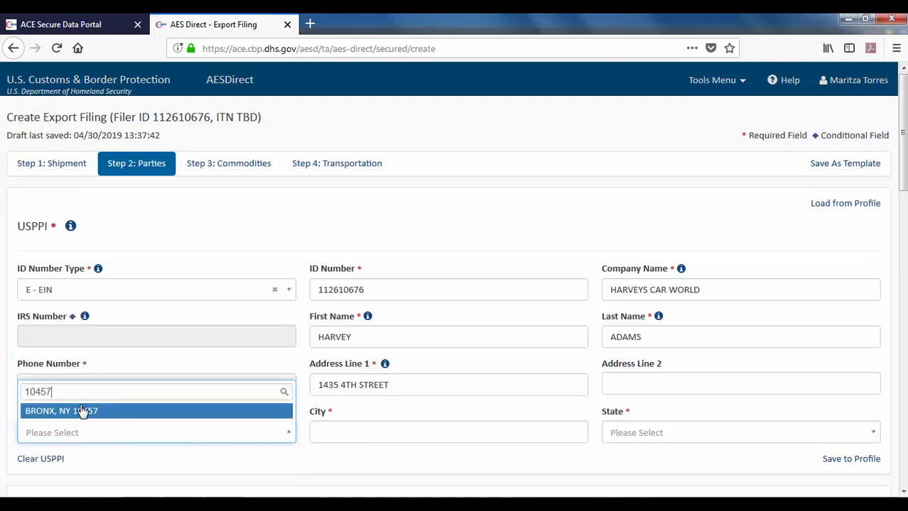
pyautogui.click(81, 412)
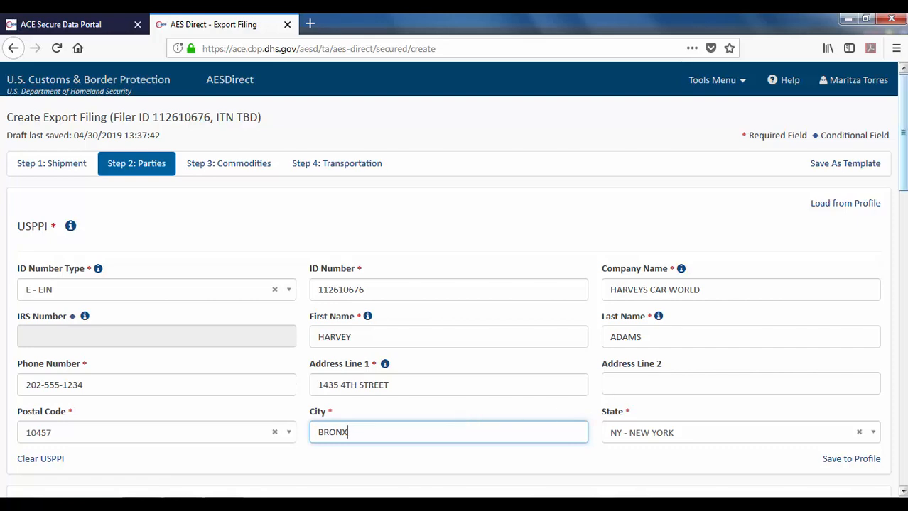
pyautogui.scroll(-4, 455, 284)
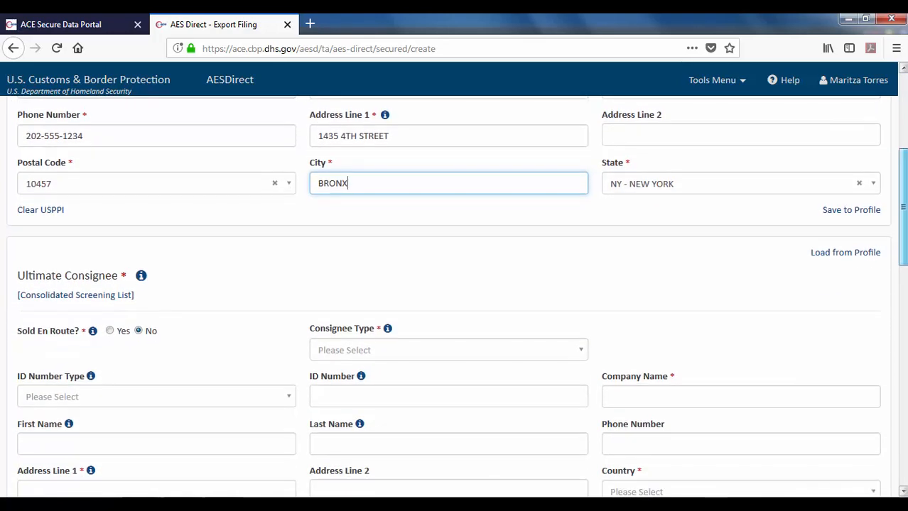
pyautogui.scroll(-3, 458, 297)
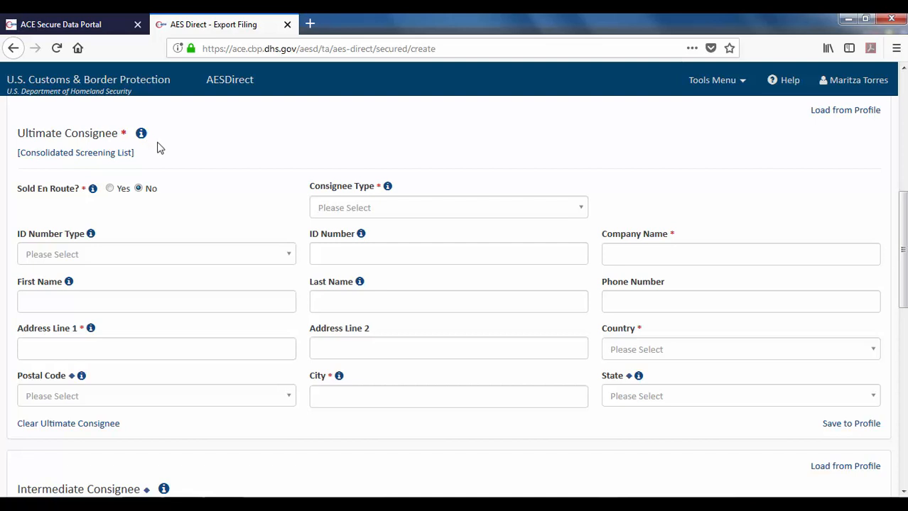
pyautogui.moveTo(142, 139)
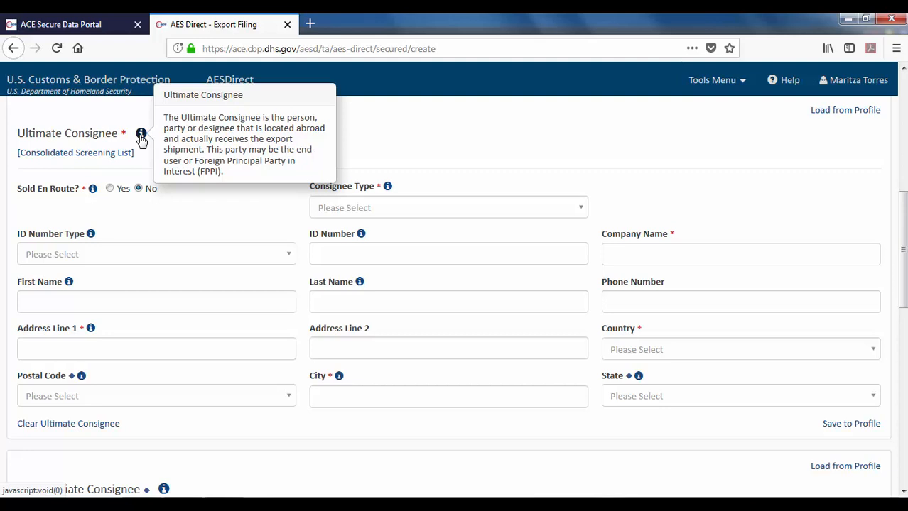
pyautogui.moveTo(92, 192)
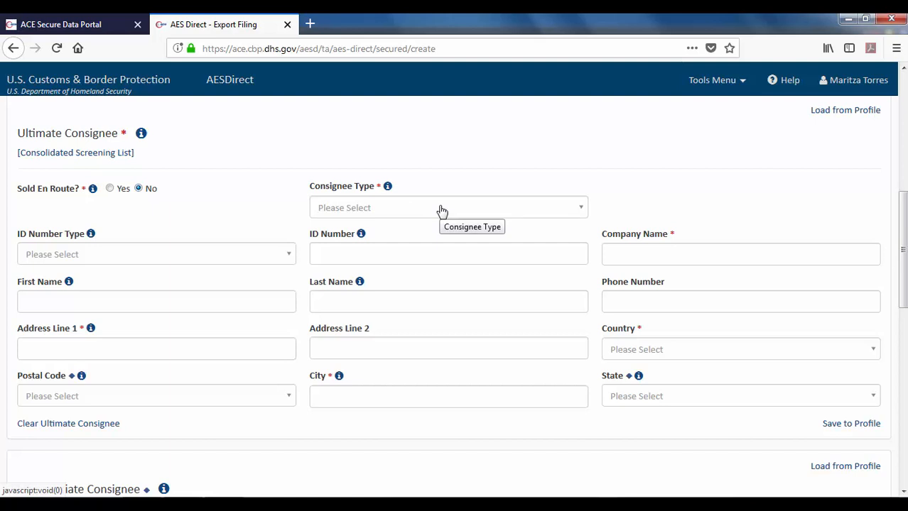
pyautogui.moveTo(389, 189)
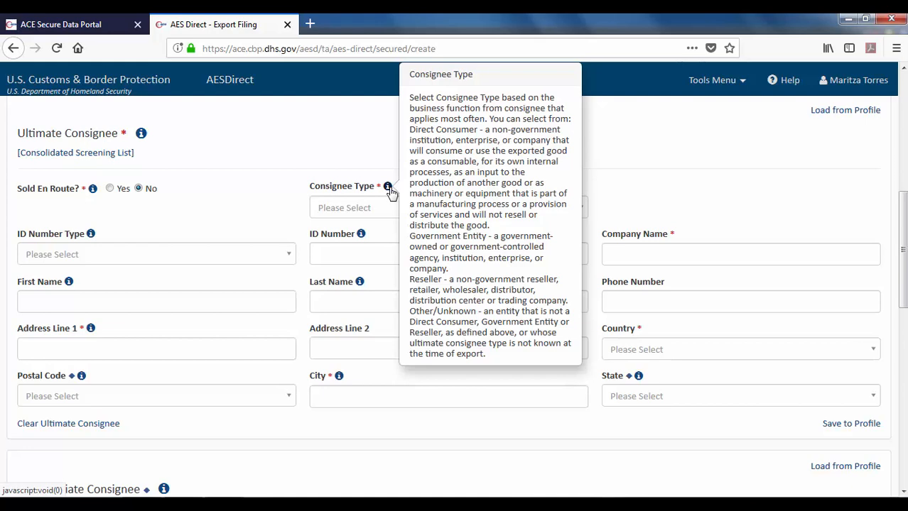
# - Make the Ultimate Consignee a D - Direct Consumer with company name CILLIANS CARS
pyautogui.click(379, 211)
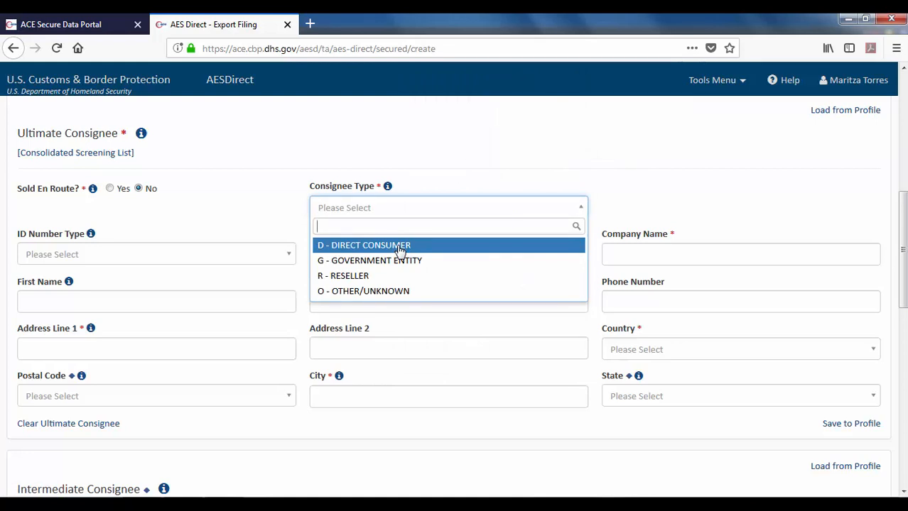
pyautogui.click(400, 248)
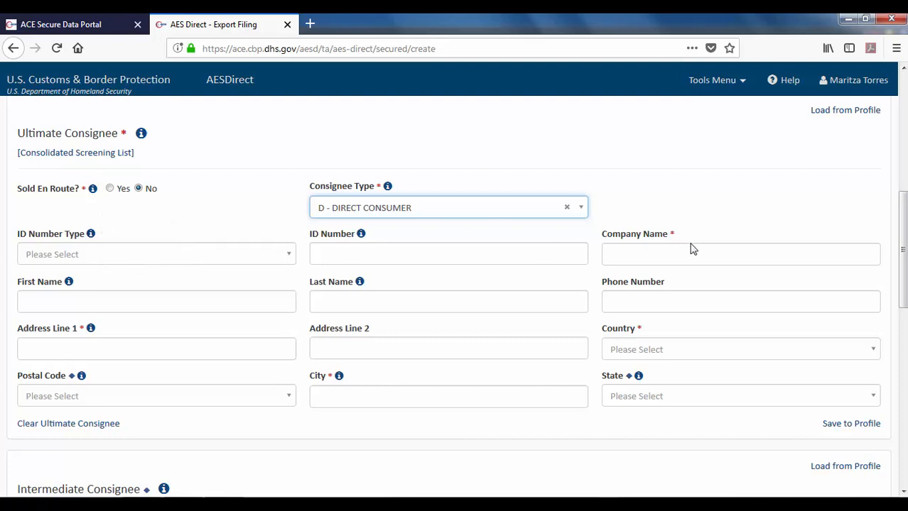
pyautogui.click(640, 253)
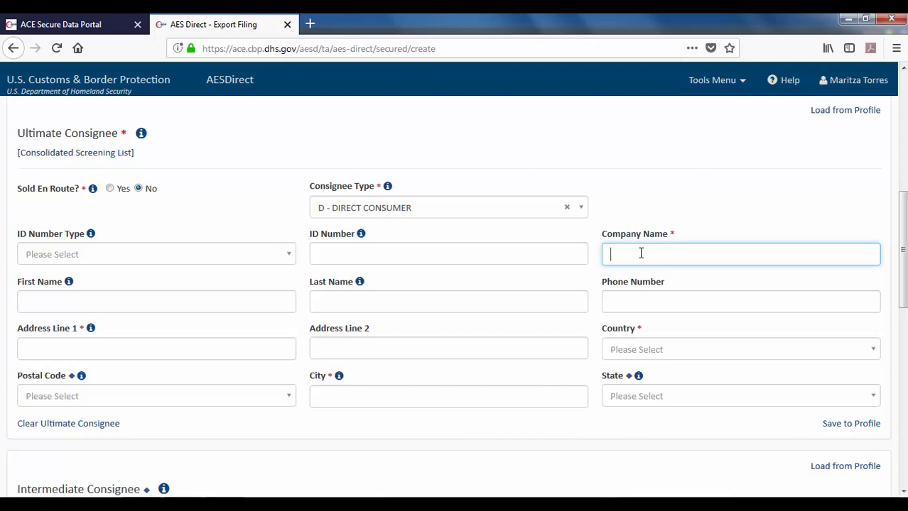
pyautogui.write('CILLIANS CARD')
pyautogui.press('BackSpace')
pyautogui.write('S')
# - Enter the consignee's street address, country JP - Japan and city OKINAWA
pyautogui.click(53, 351)
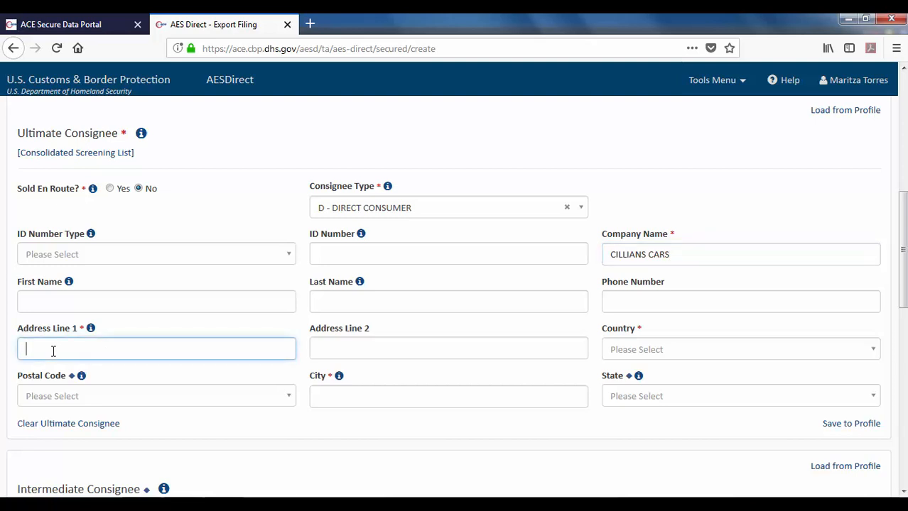
pyautogui.click(689, 356)
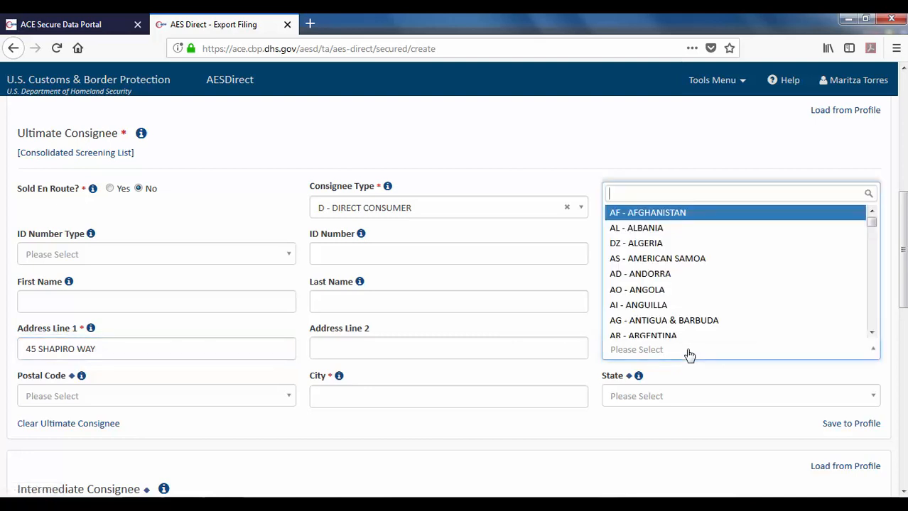
pyautogui.write('JAPAN')
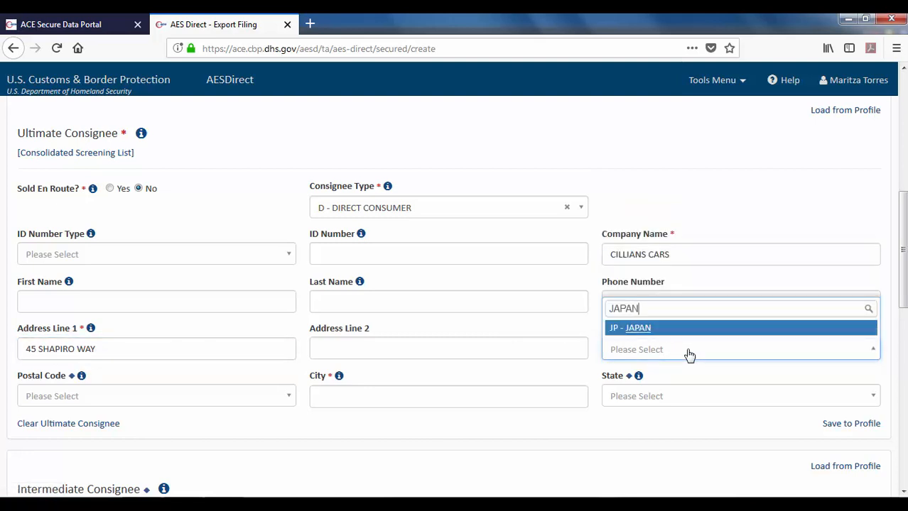
pyautogui.click(643, 331)
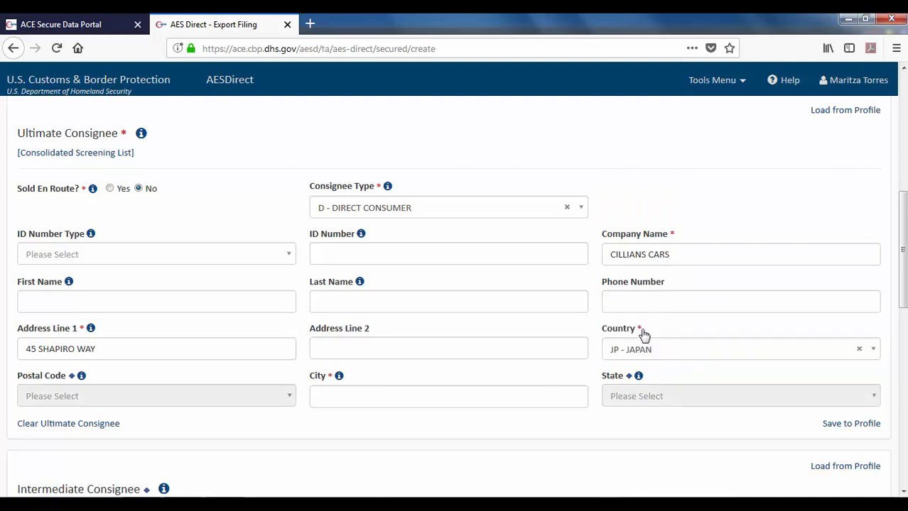
pyautogui.click(351, 398)
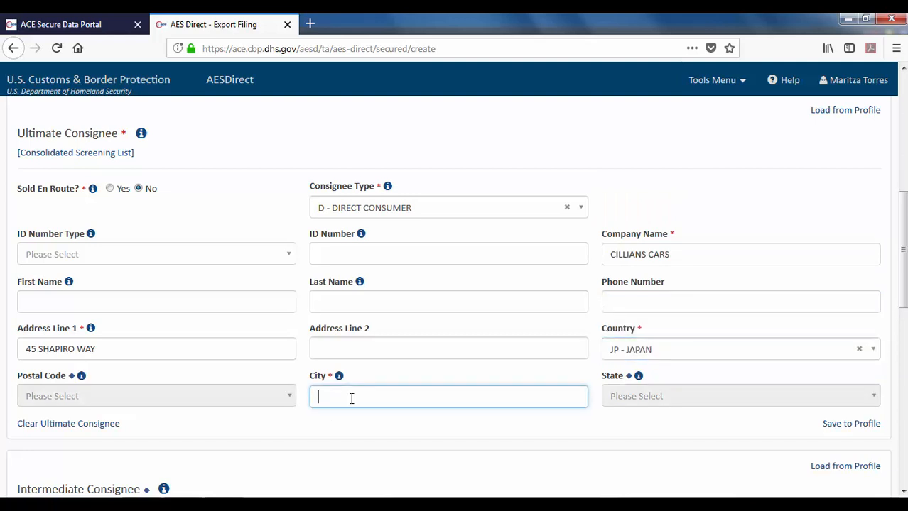
pyautogui.write('OKINAWA')
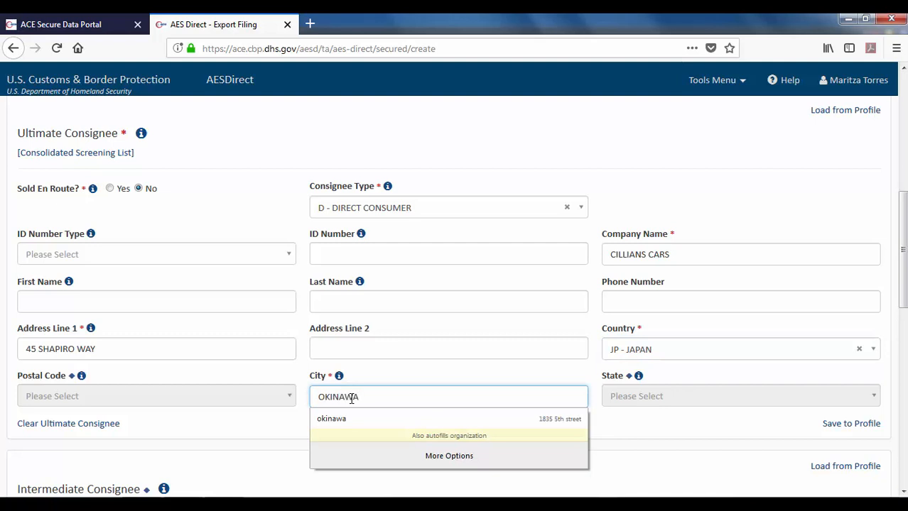
pyautogui.click(415, 371)
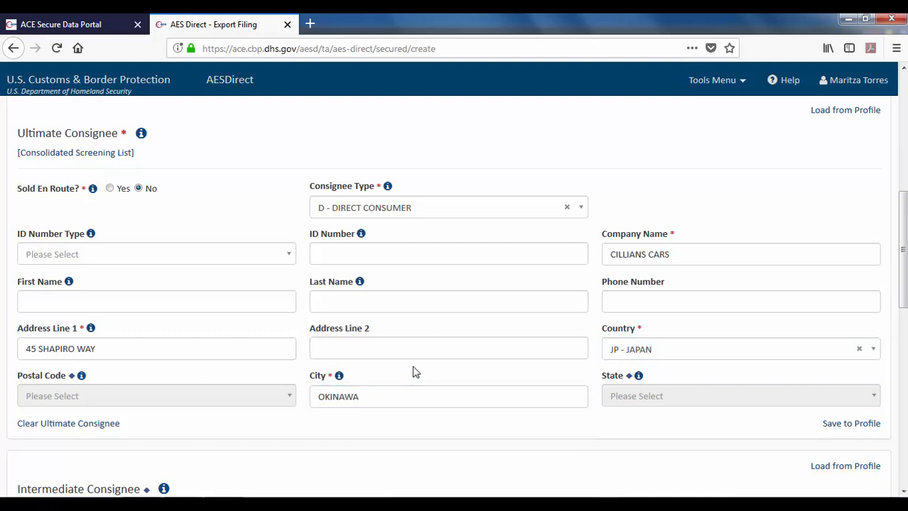
pyautogui.moveTo(638, 379)
pyautogui.moveTo(905, 261); pyautogui.dragTo(904, 368)
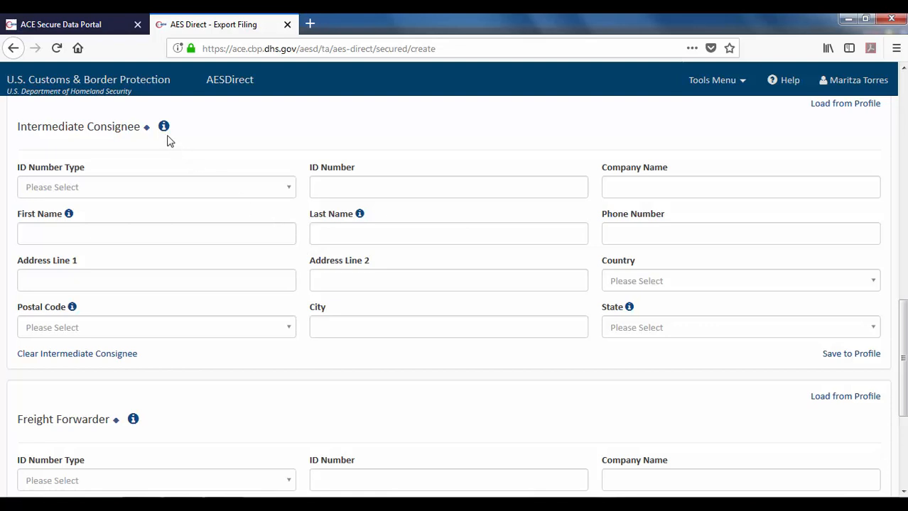
pyautogui.moveTo(164, 130)
pyautogui.moveTo(904, 321); pyautogui.dragTo(905, 387)
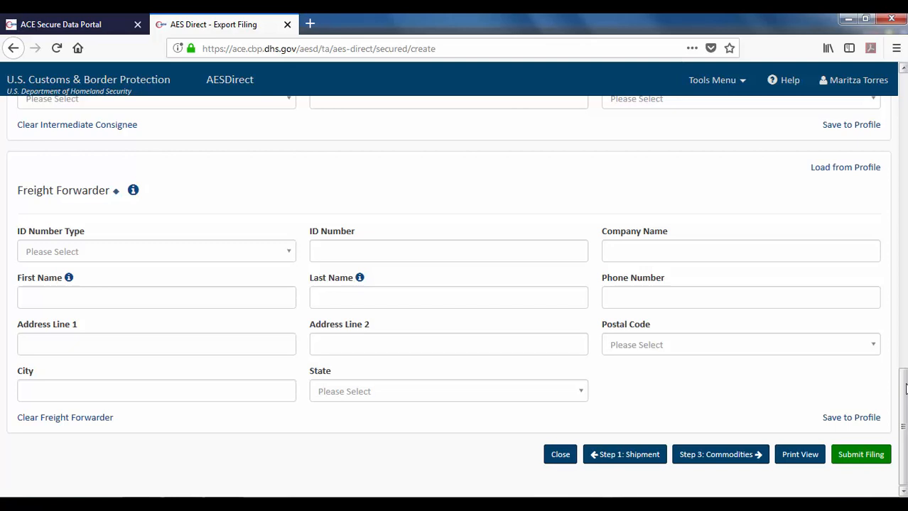
# - Advance to slide 11, the Census Bureau slide of ACE account and password support contacts
pyautogui.moveTo(133, 193)
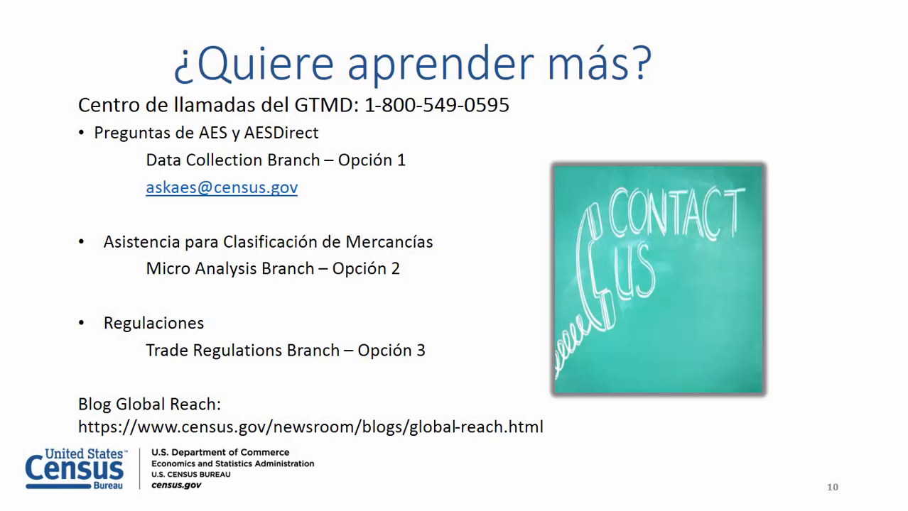
pyautogui.press('Right')
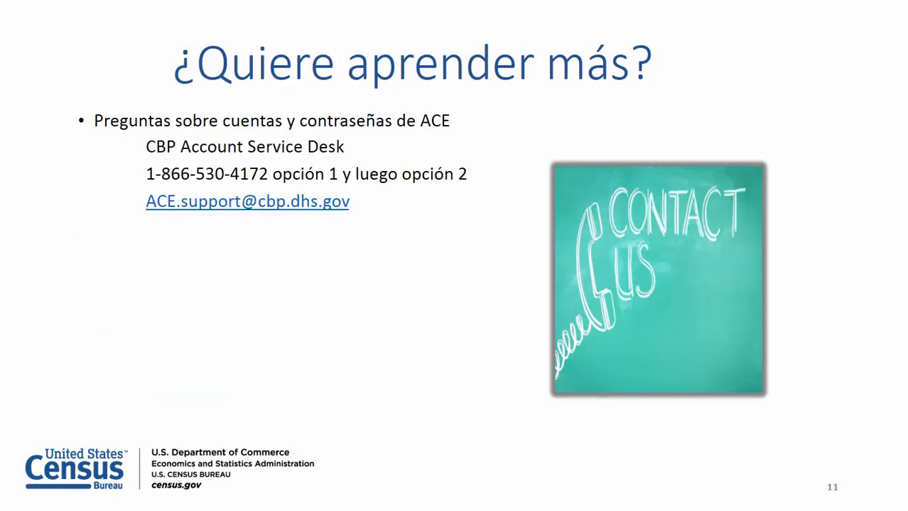